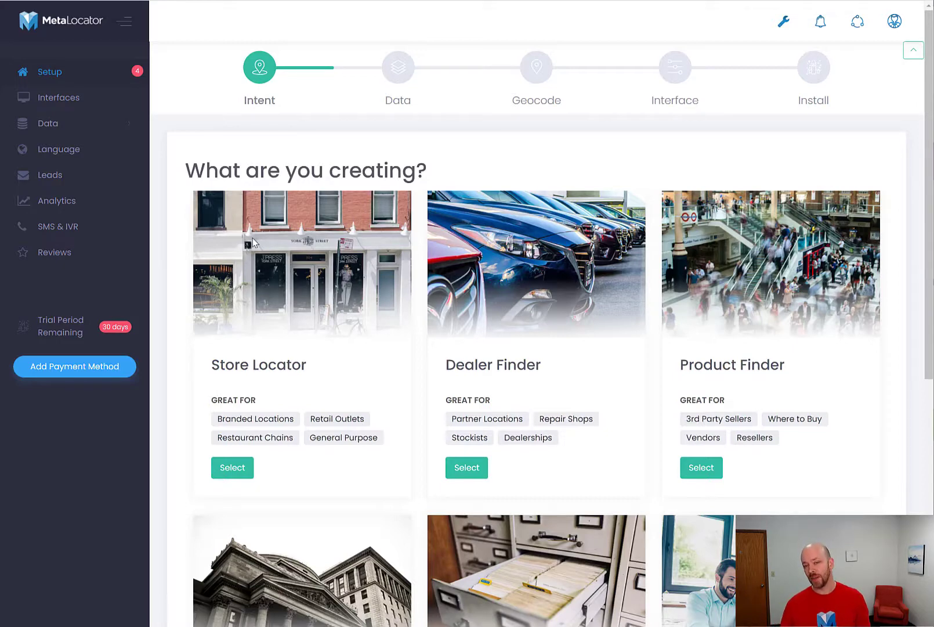
Choose Store Locator as the solution to create and download the Basic Example import template.
scroll(253, 242, down, 1)
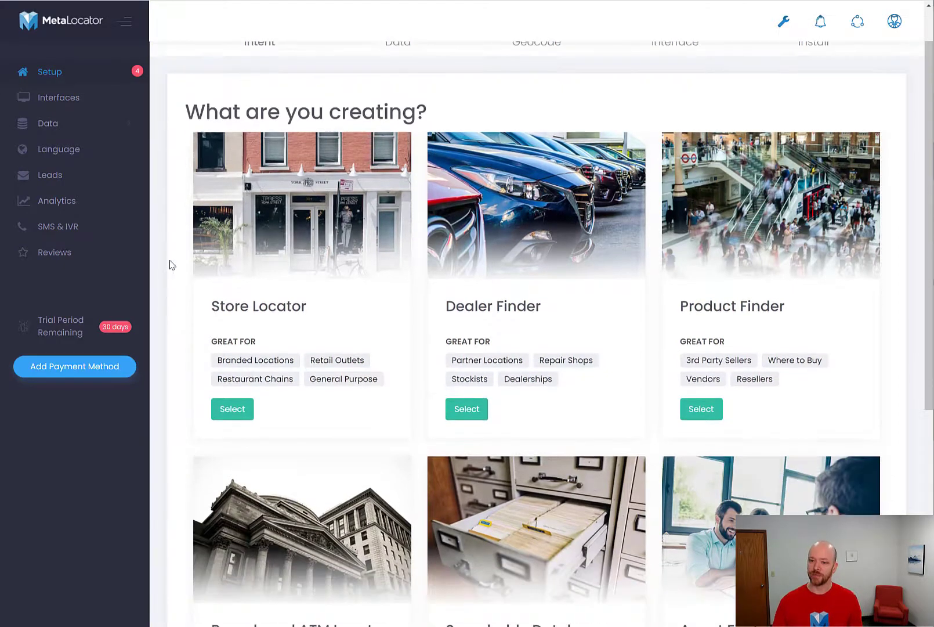
click(234, 413)
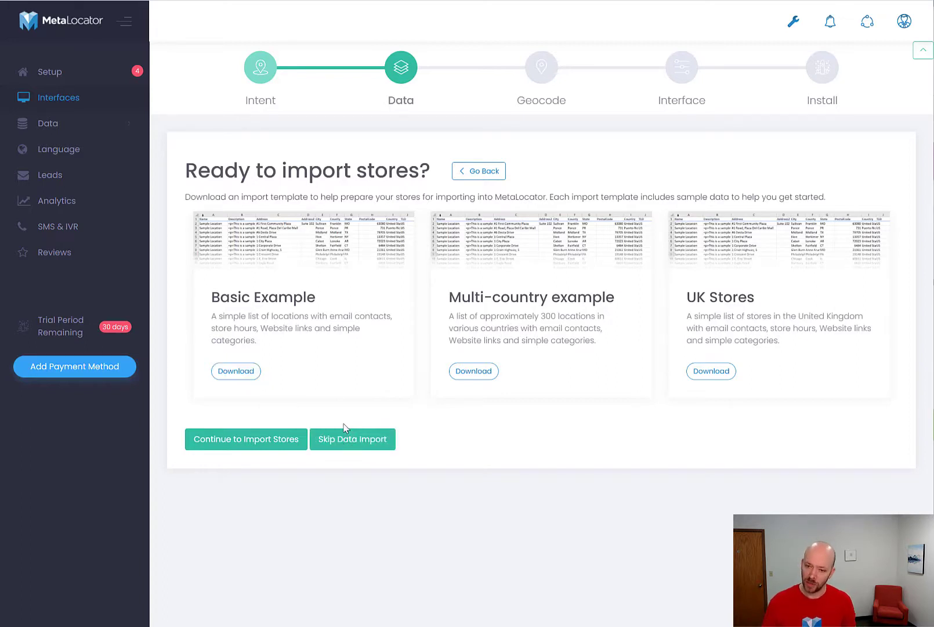
click(242, 374)
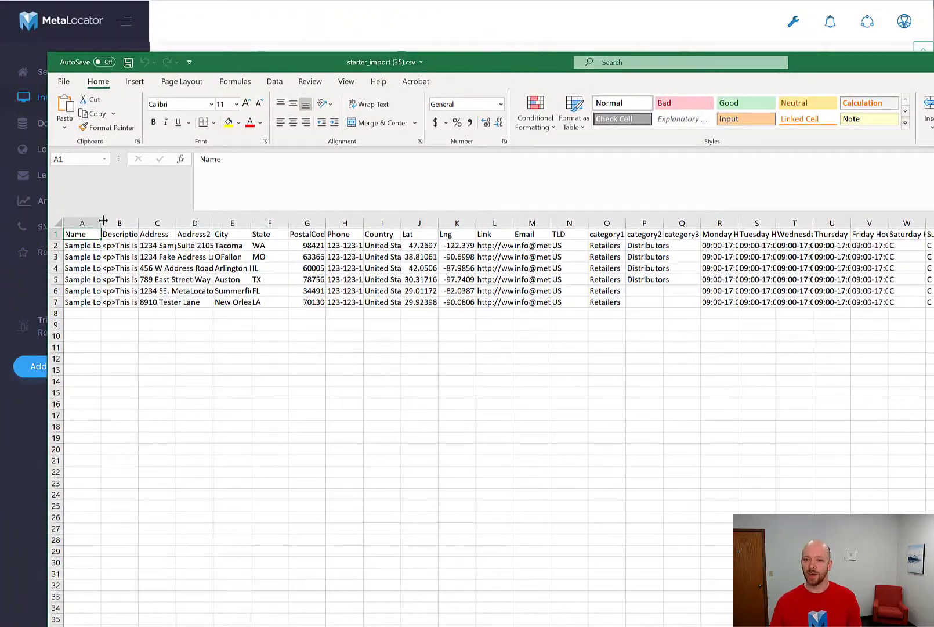
Examine the name, address, city, state, postal code and phone columns in the downloaded starter_import (35).csv, and return to MetaLocator.
click(82, 222)
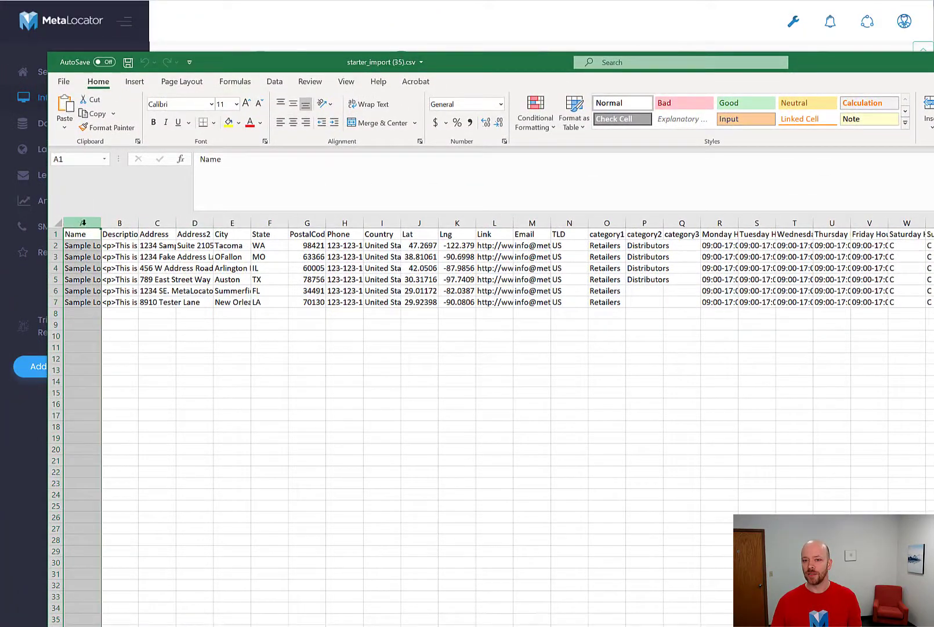
click(161, 222)
click(194, 222)
click(232, 223)
click(270, 223)
click(308, 222)
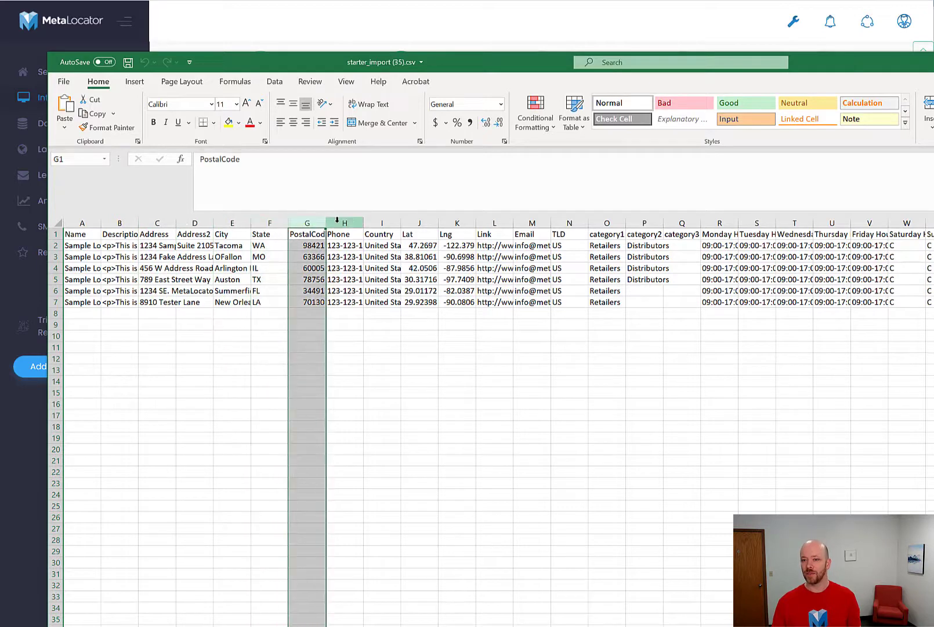
click(337, 222)
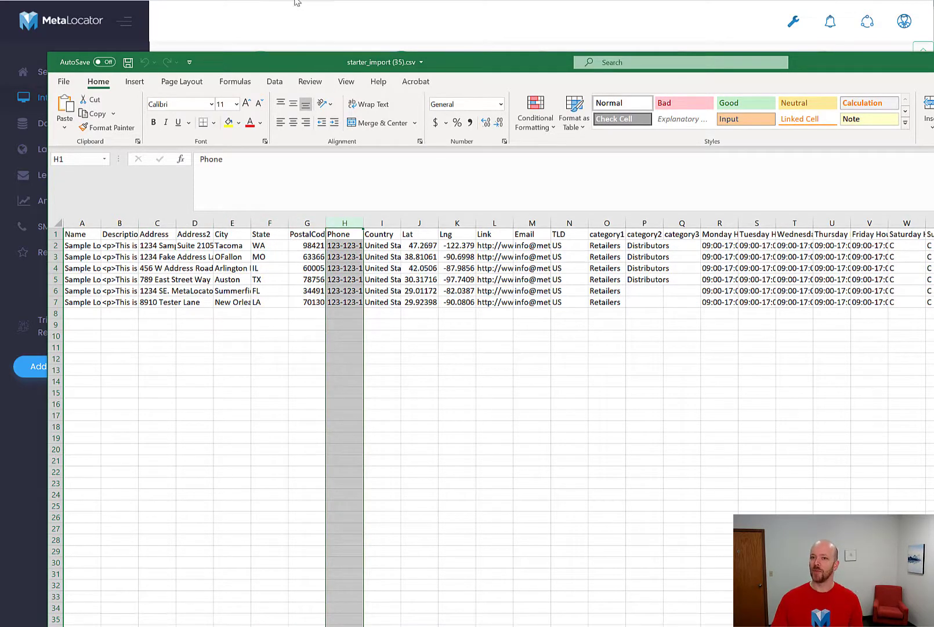
key(alt+Tab)
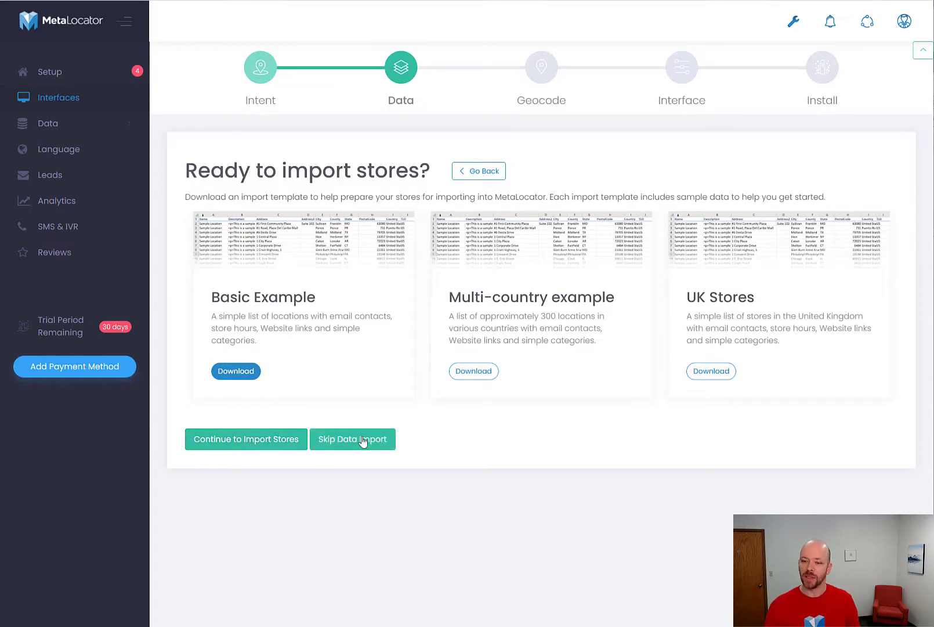
Continue to the store import and upload starter_import (35).csv as the CSV data source.
click(277, 440)
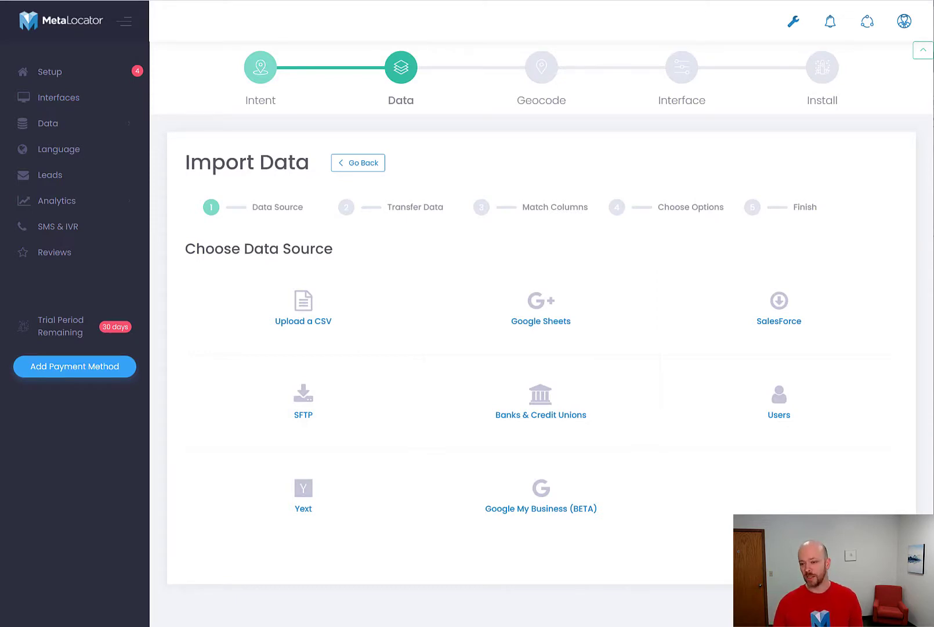
mouse_move(351, 345)
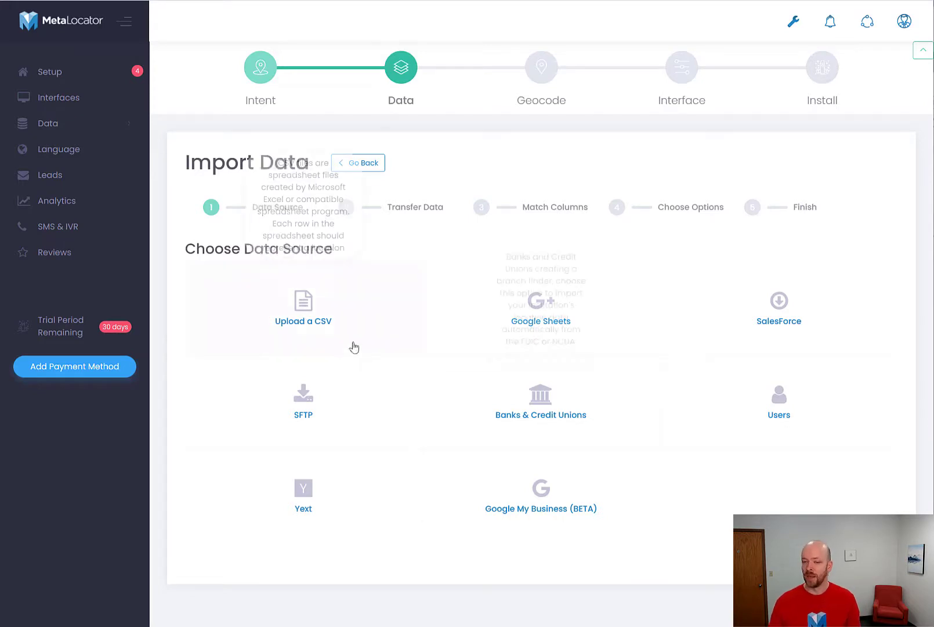
click(303, 321)
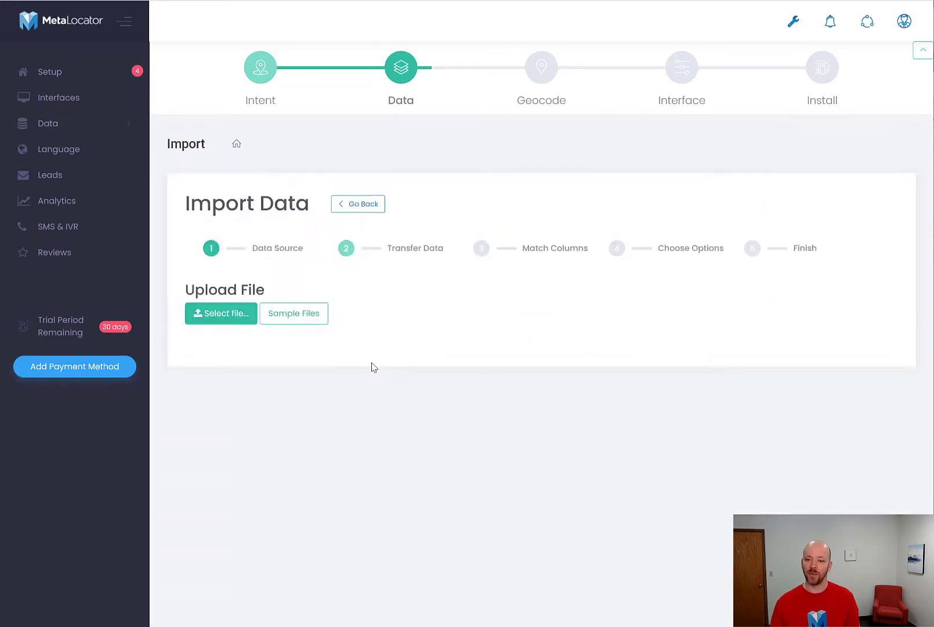
click(225, 318)
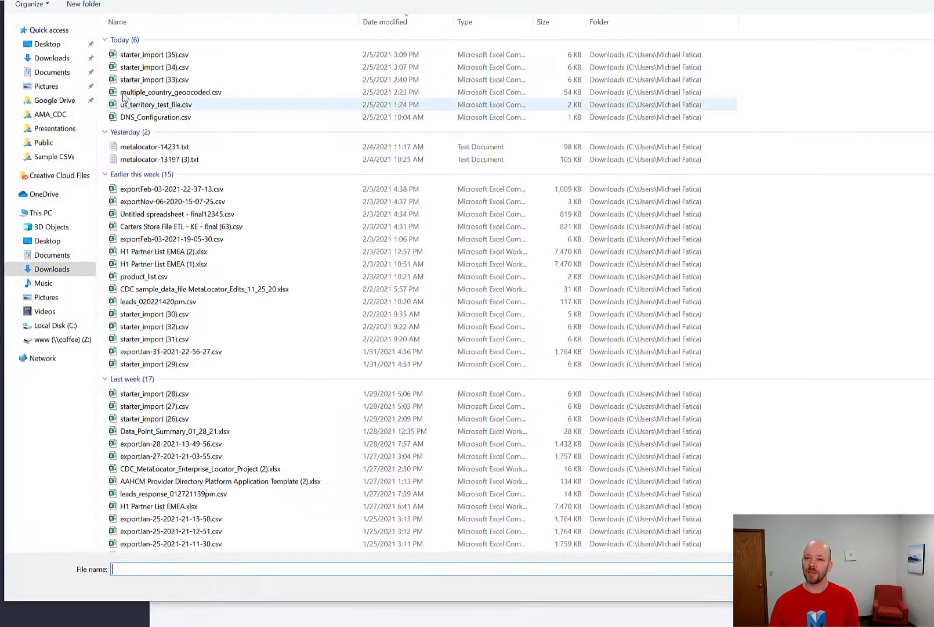
double_click(139, 54)
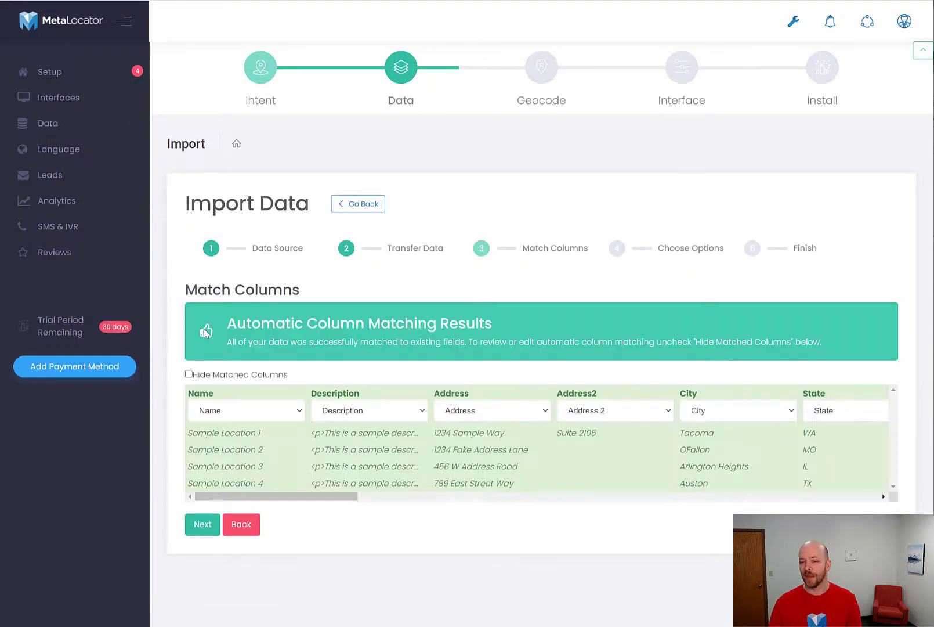
Accept the automatic column matching, finish the import with the Add option and view all imported records.
drag(307, 496, 272, 476)
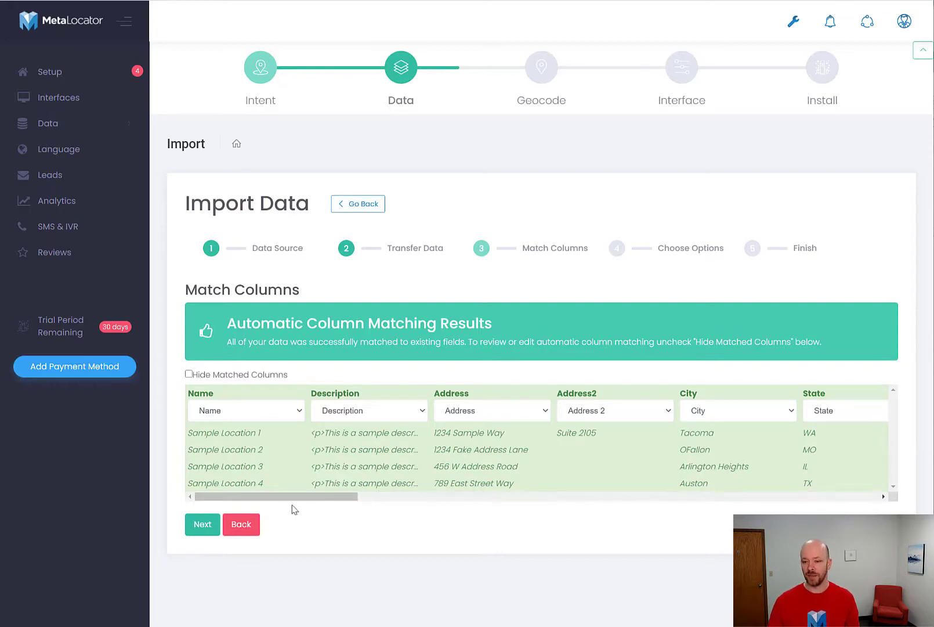
drag(302, 502, 204, 522)
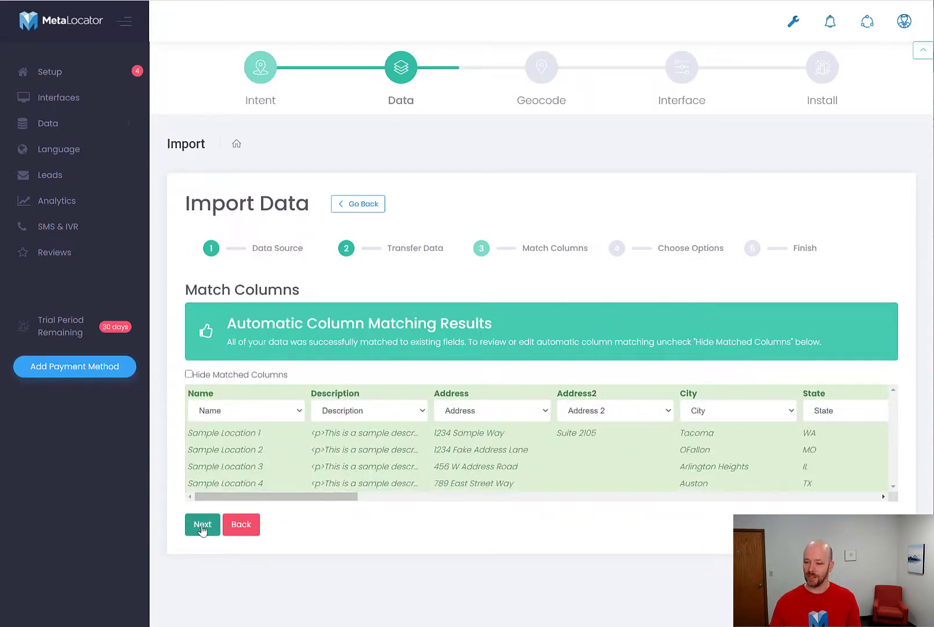
click(202, 525)
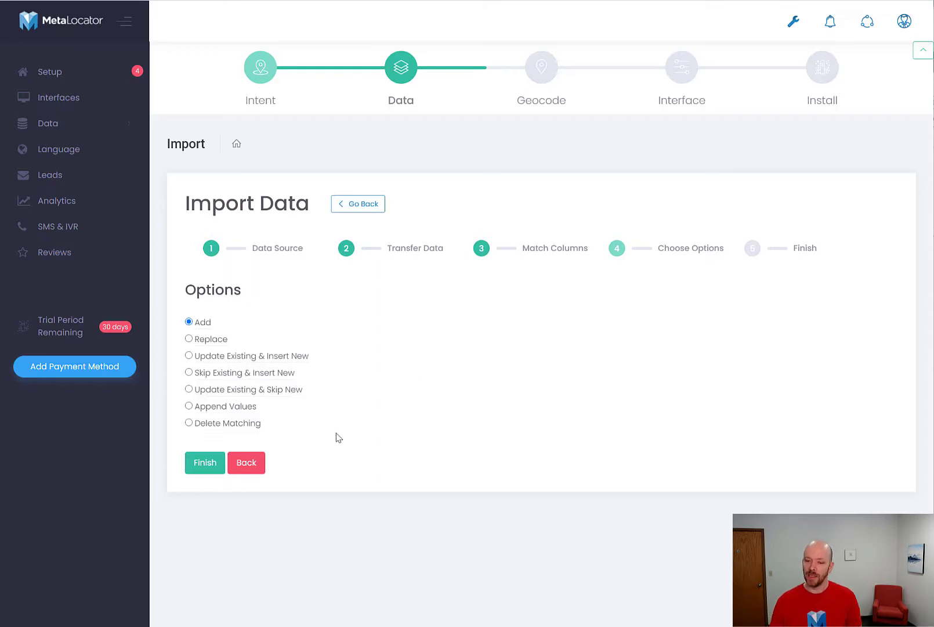
click(200, 468)
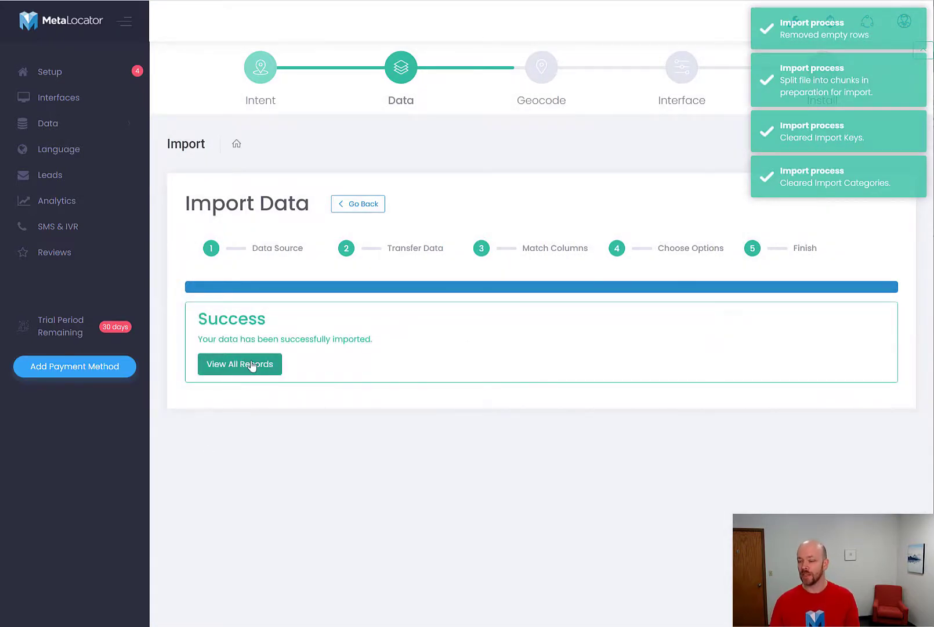
click(252, 364)
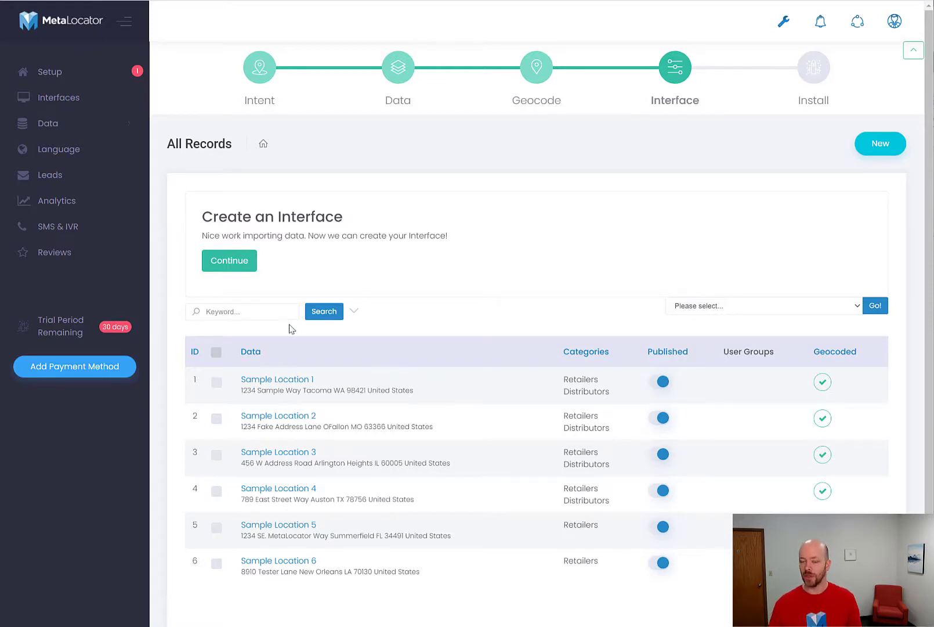
Create an interface from the Rich Media template and dismiss the Interface Builder welcome tour.
click(234, 262)
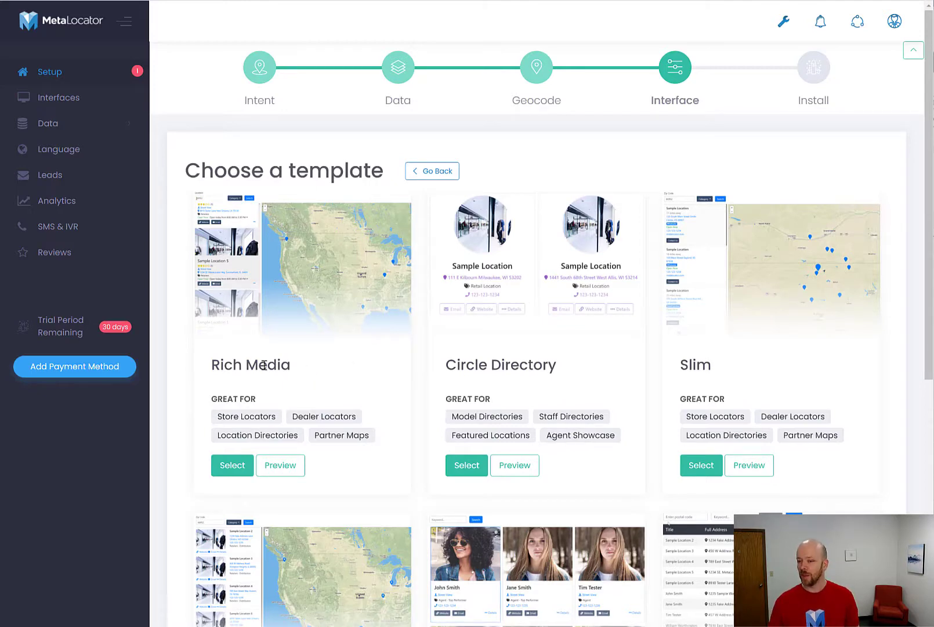
scroll(288, 369, down, 2)
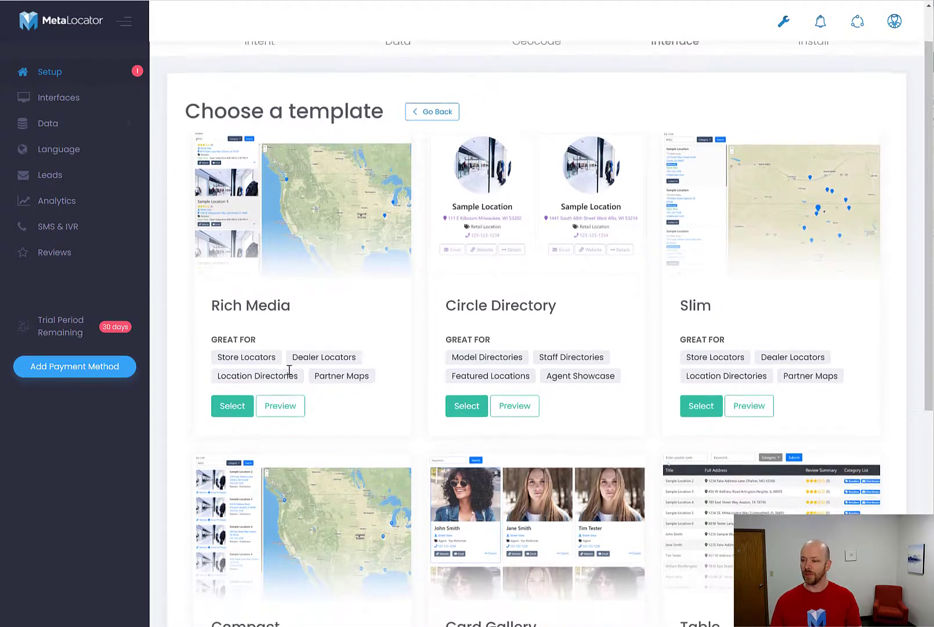
scroll(316, 381, down, 1)
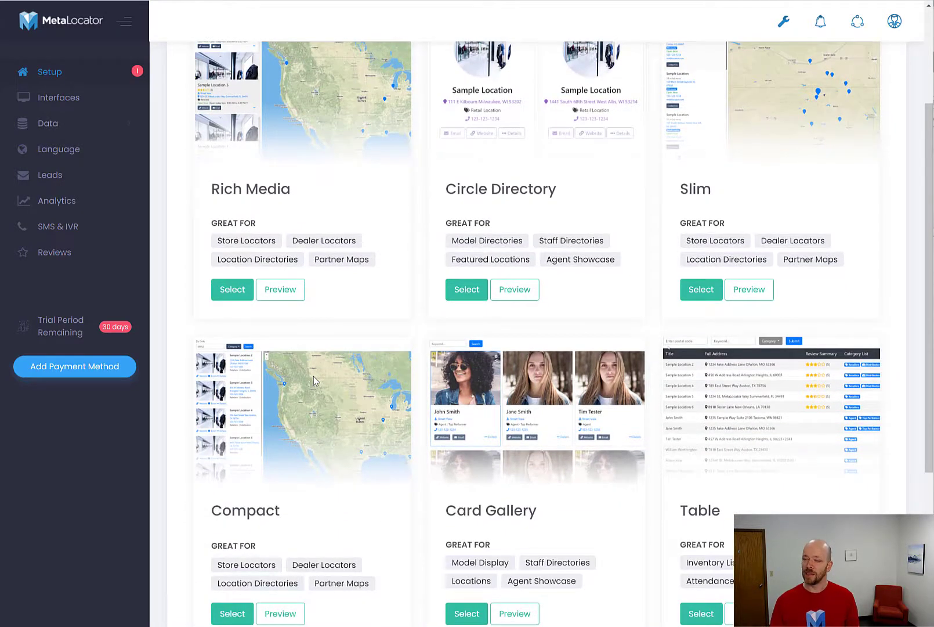
scroll(312, 377, up, 2)
scroll(312, 376, up, 1)
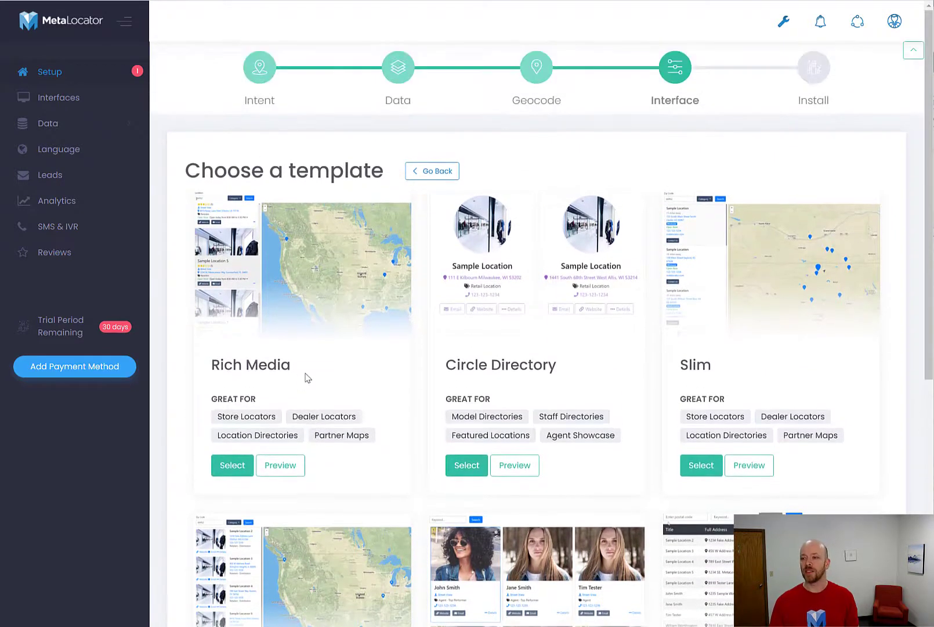
click(244, 468)
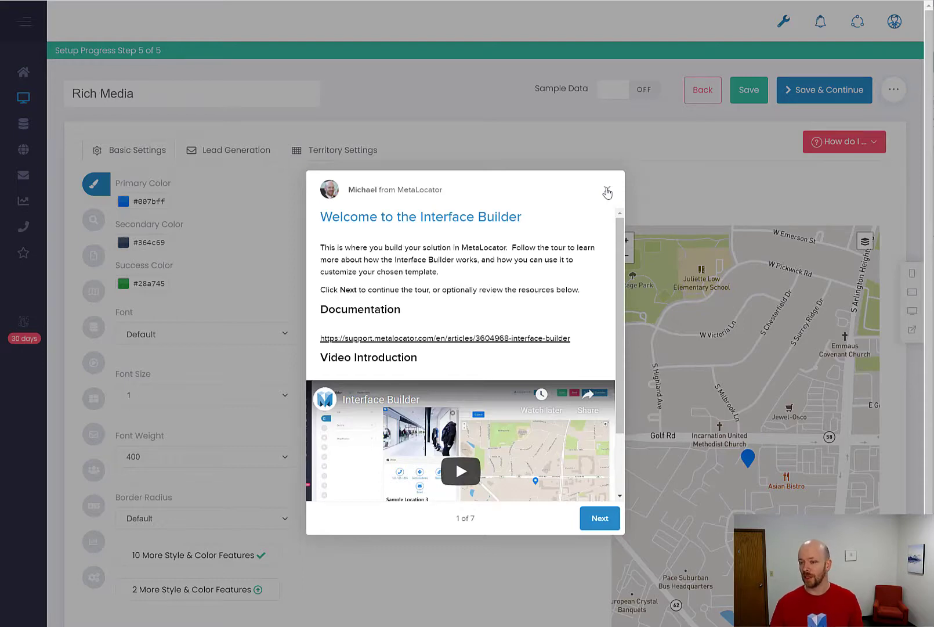
click(607, 191)
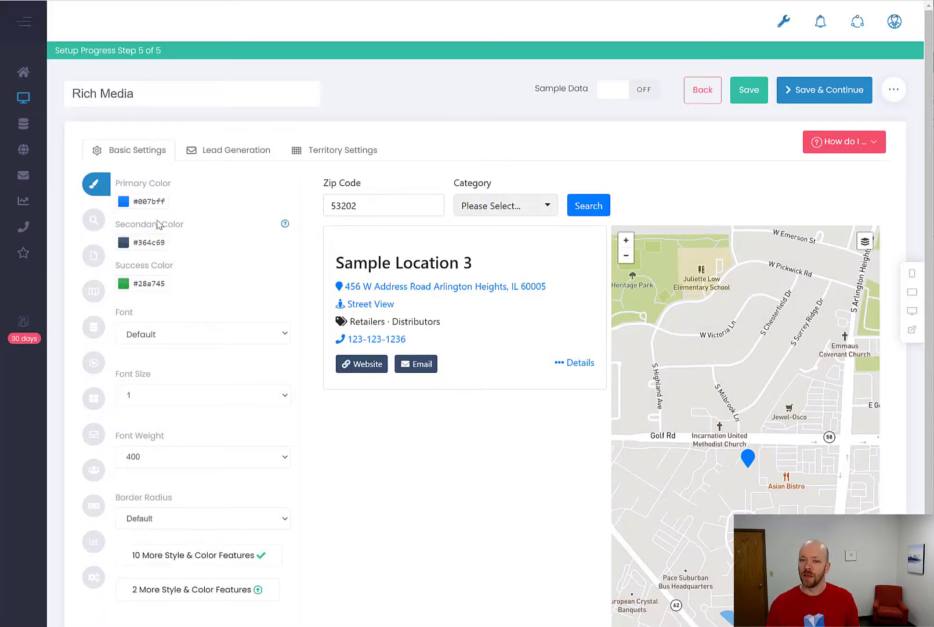
Set the interface's primary color to the pinkish red #ff035b.
click(122, 206)
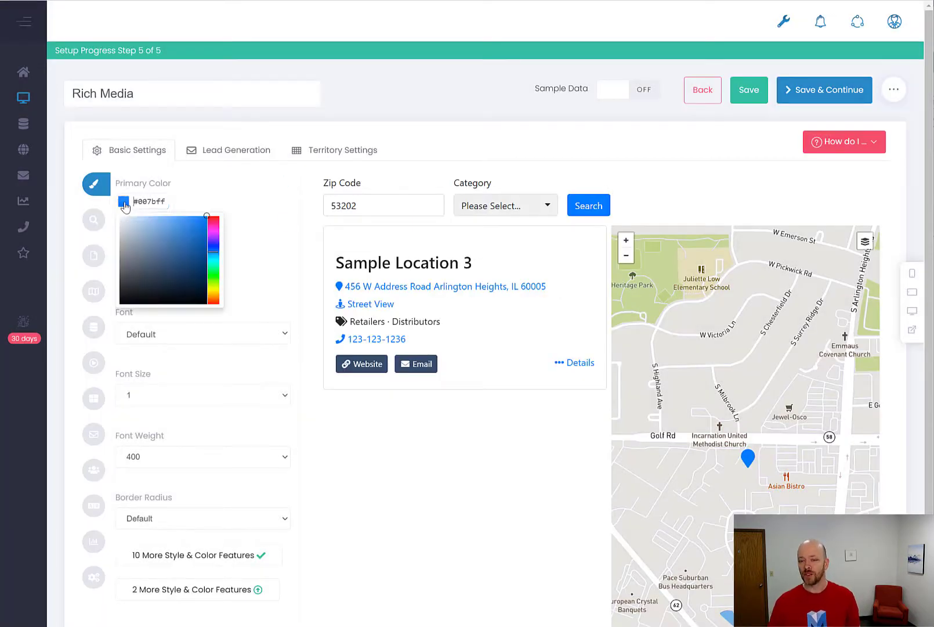
click(214, 221)
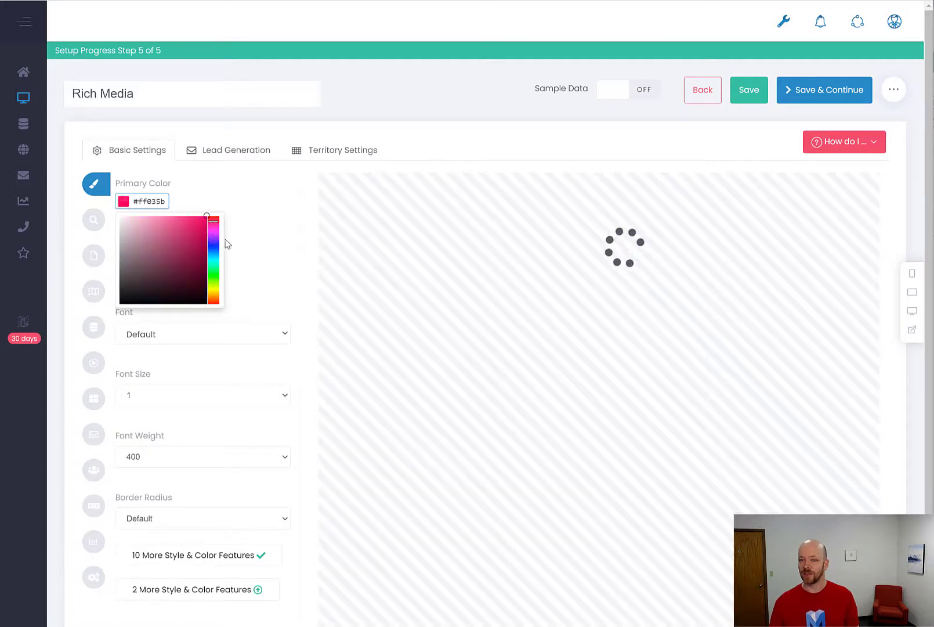
click(239, 209)
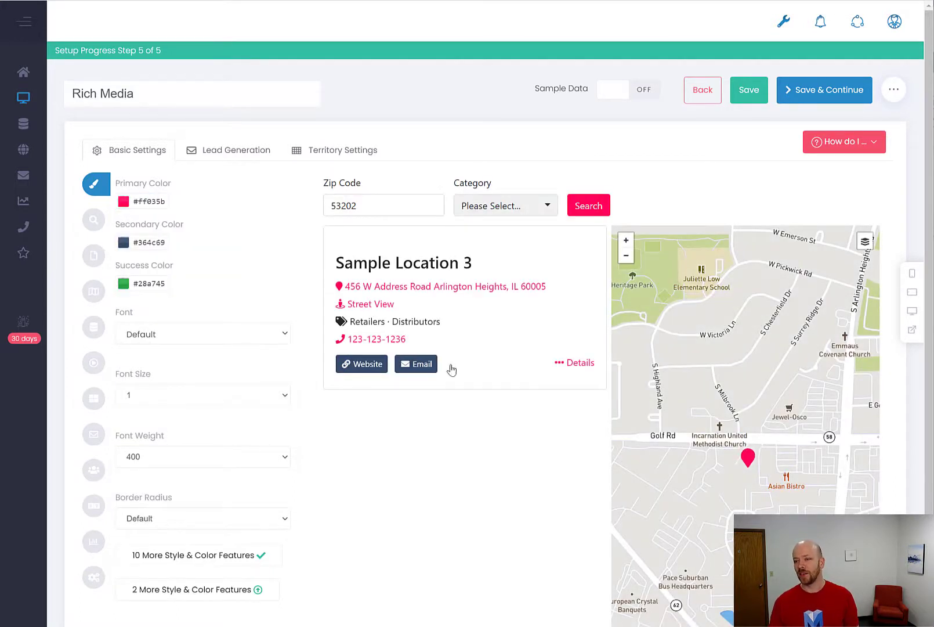
Remove the Category field from the interface's Local Search form.
click(98, 224)
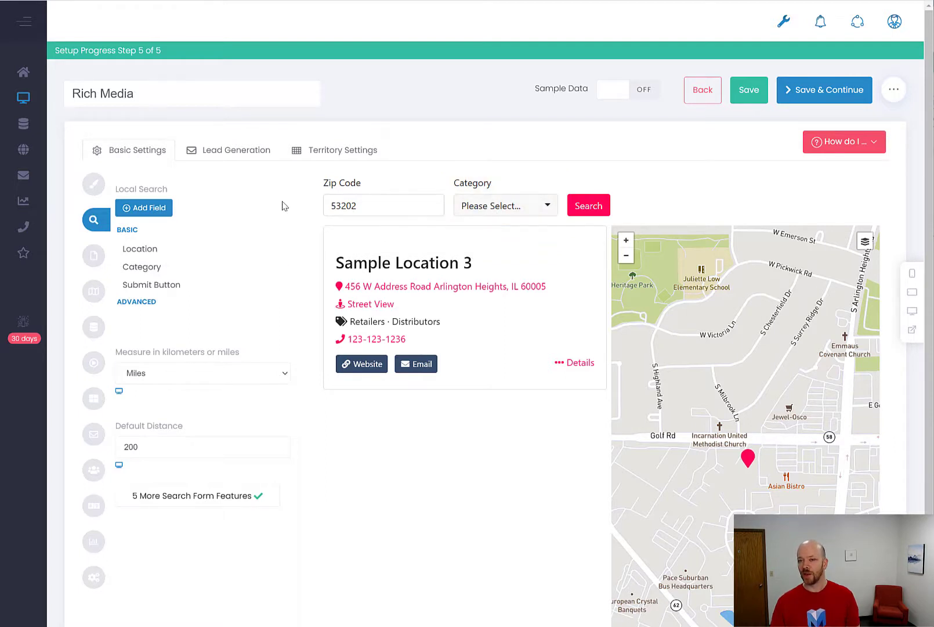
click(261, 266)
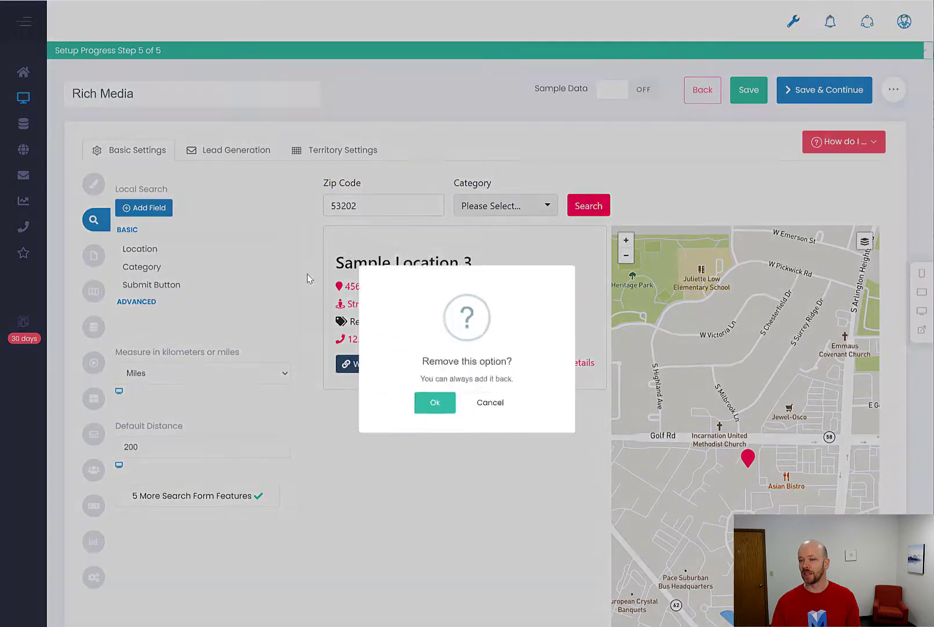
click(427, 406)
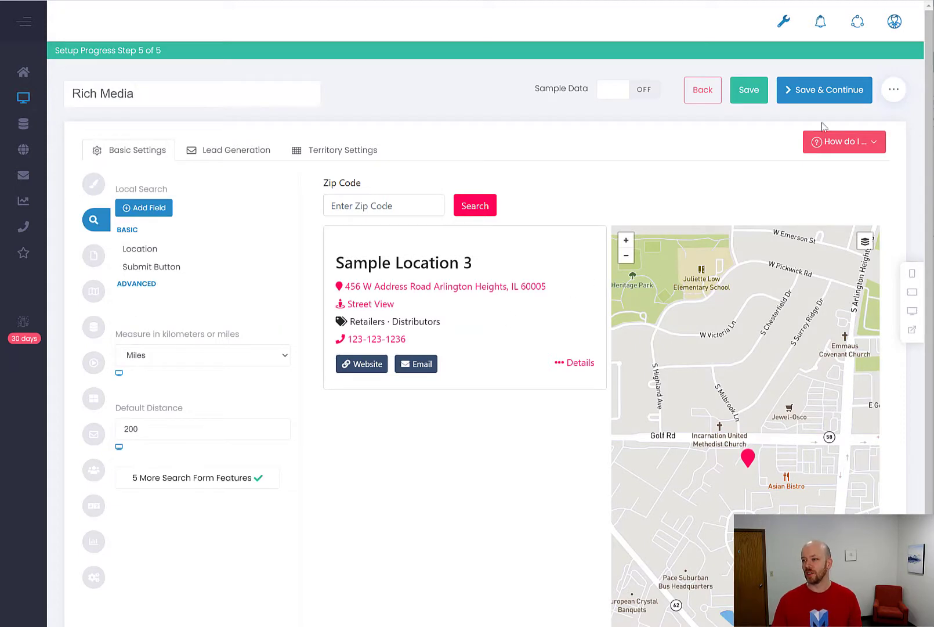
Save the Rich Media interface, copy its installation code to the clipboard and close the code window.
click(825, 98)
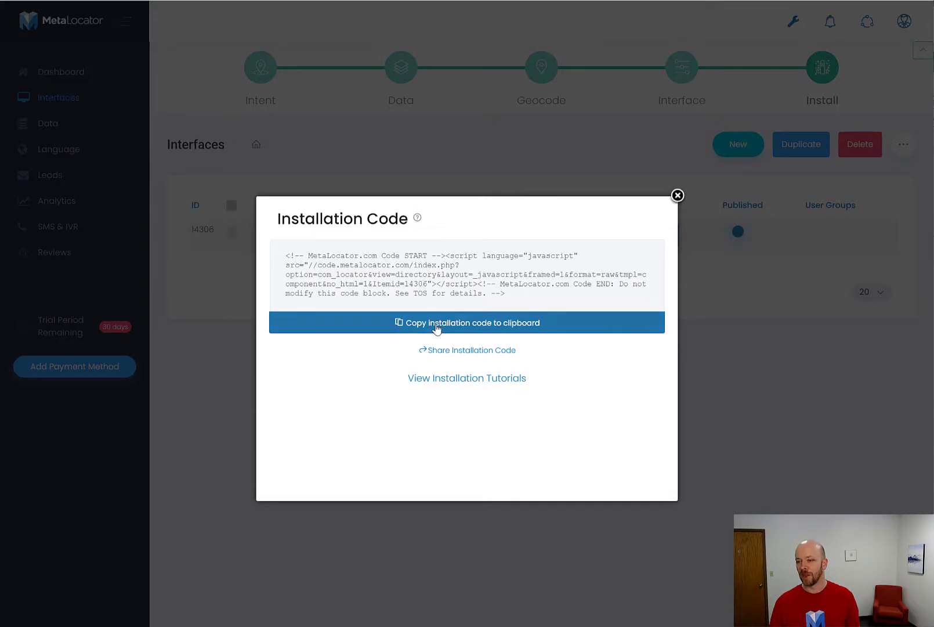
click(436, 326)
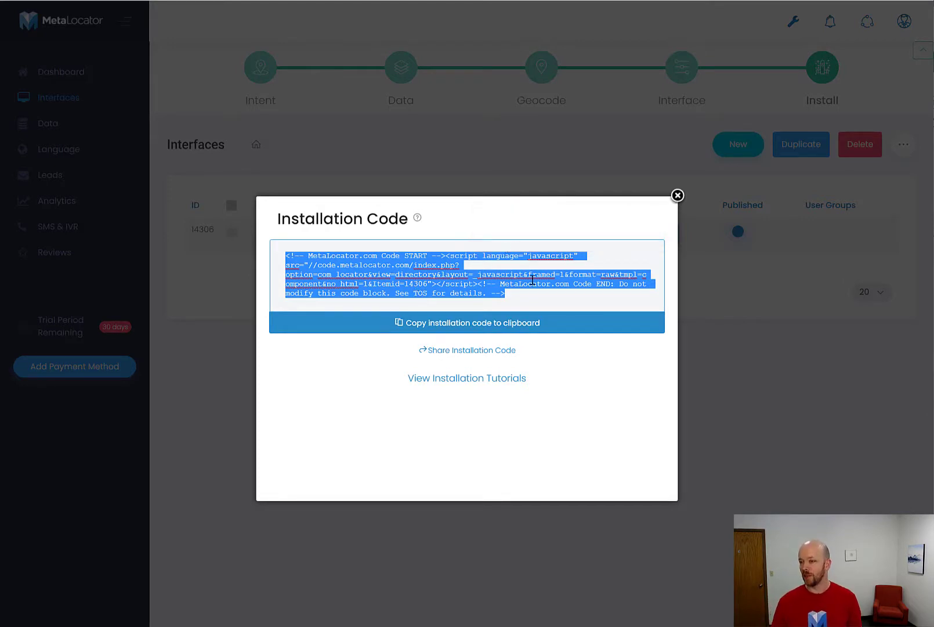
click(678, 196)
click(677, 195)
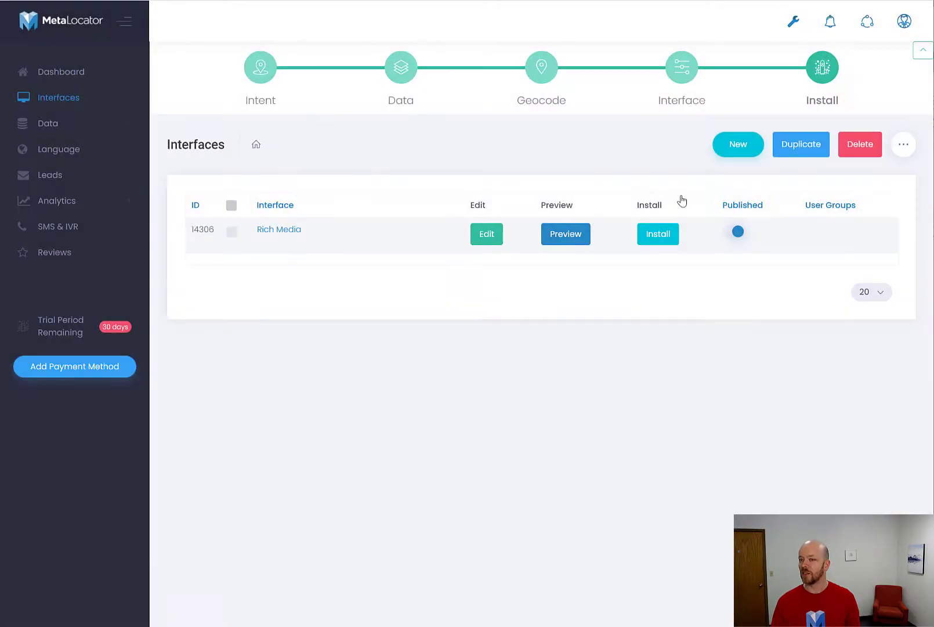
Open the dashboard and skip the website installation prompt.
click(99, 74)
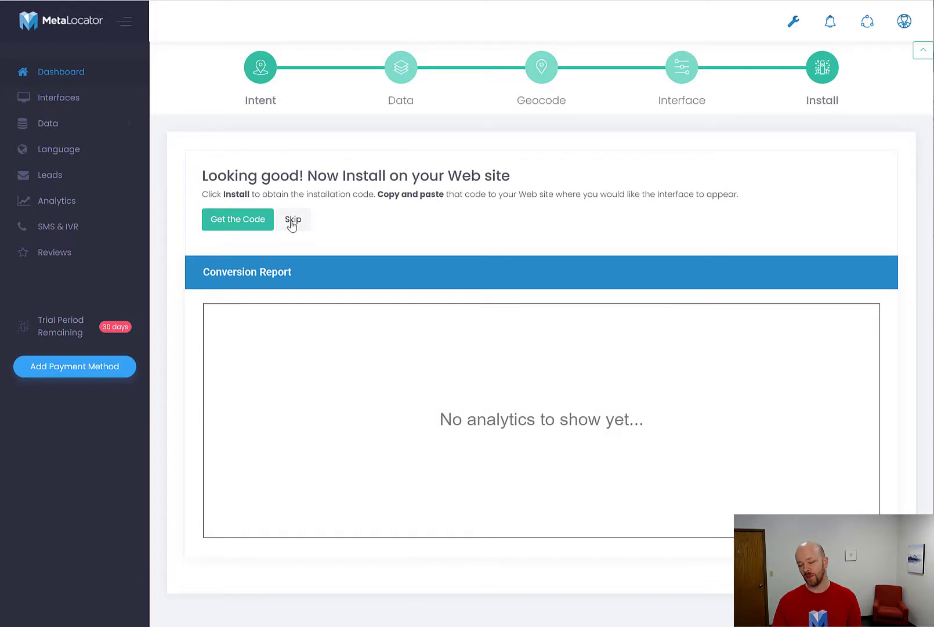
click(293, 220)
click(223, 218)
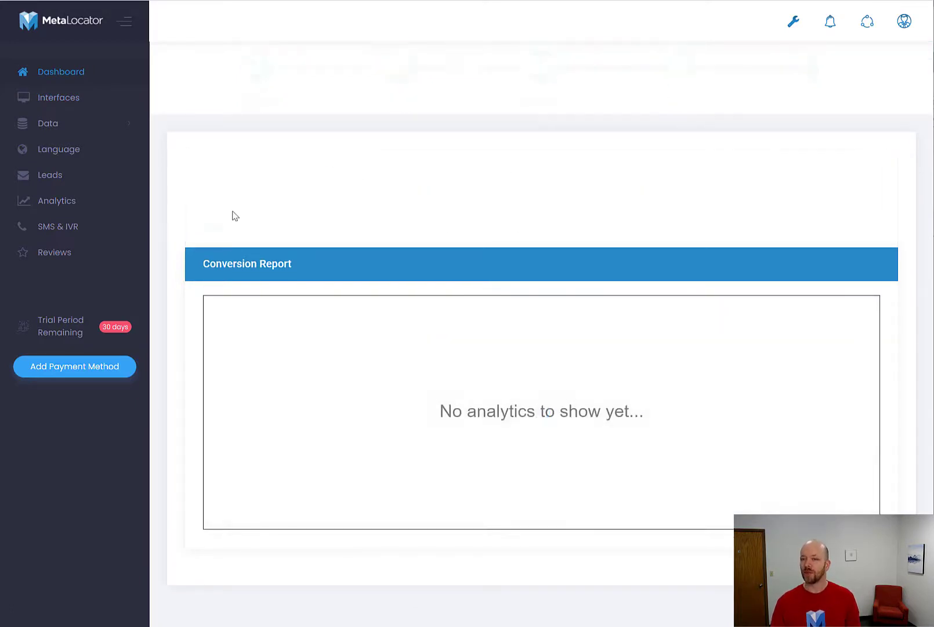